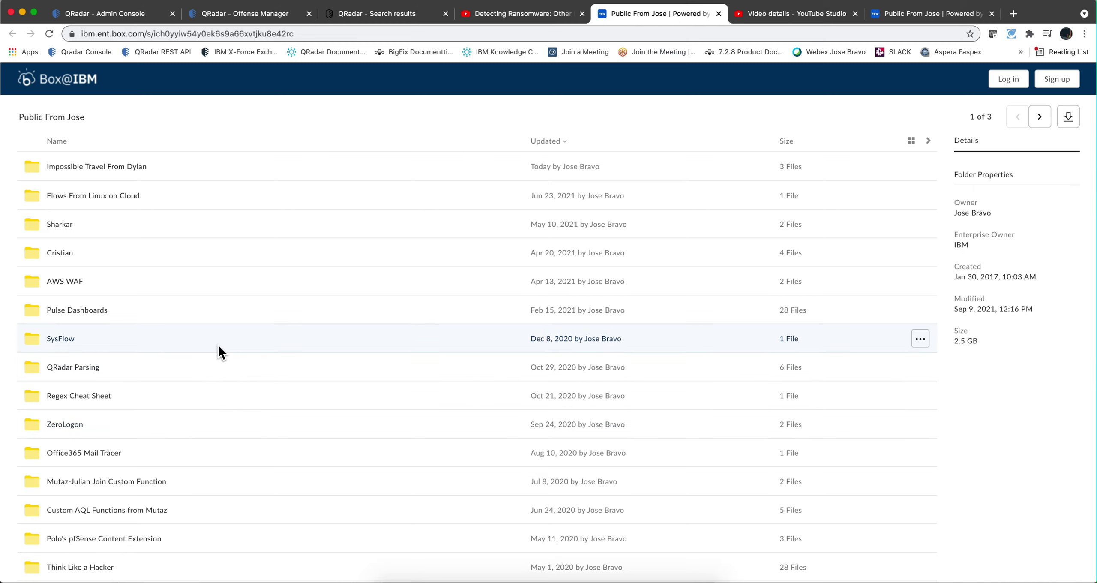
Step: Advance the shared Box folder listing from page 1 through page 2 to page 3 of 3
{"action": "scroll", "coordinate": [781, 500], "scroll_direction": "down", "scroll_amount": 1}
{"action": "scroll", "coordinate": [781, 506], "scroll_direction": "down", "scroll_amount": 5}
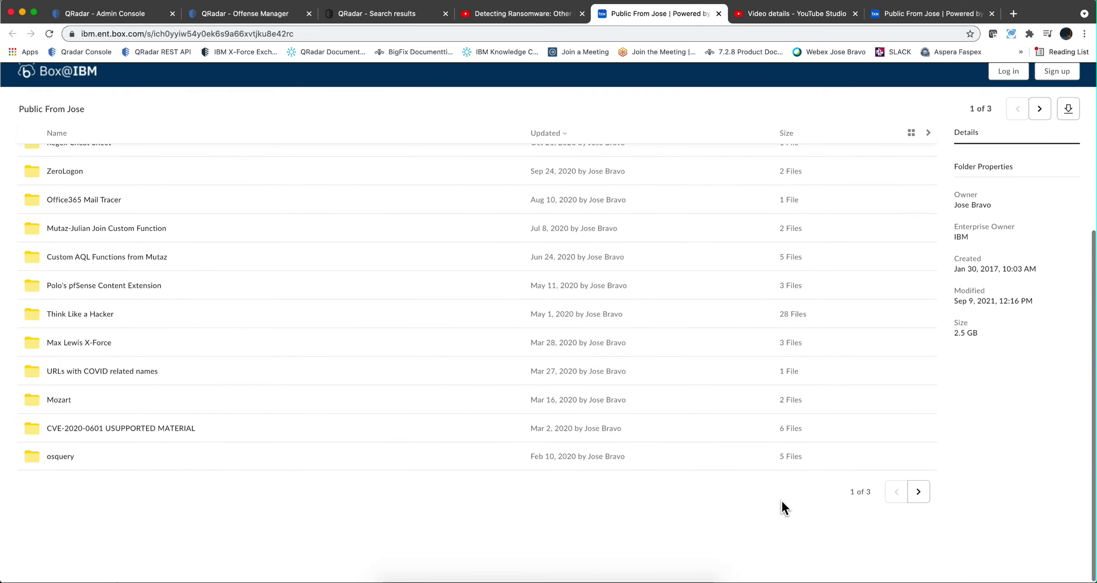
{"action": "left_click", "coordinate": [924, 502]}
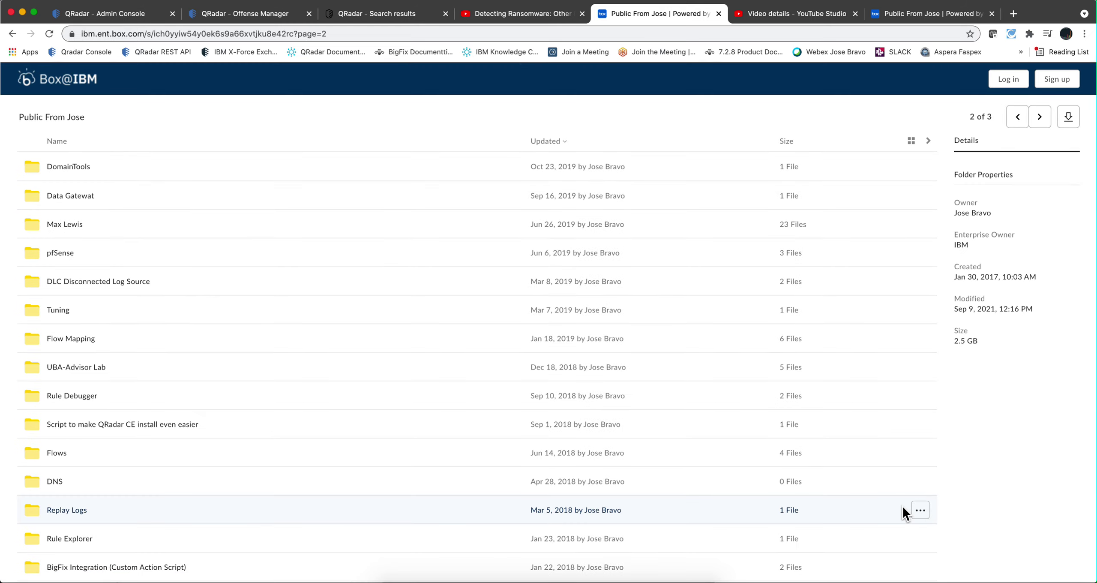
{"action": "scroll", "coordinate": [903, 507], "scroll_direction": "down", "scroll_amount": 5}
{"action": "left_click", "coordinate": [918, 500]}
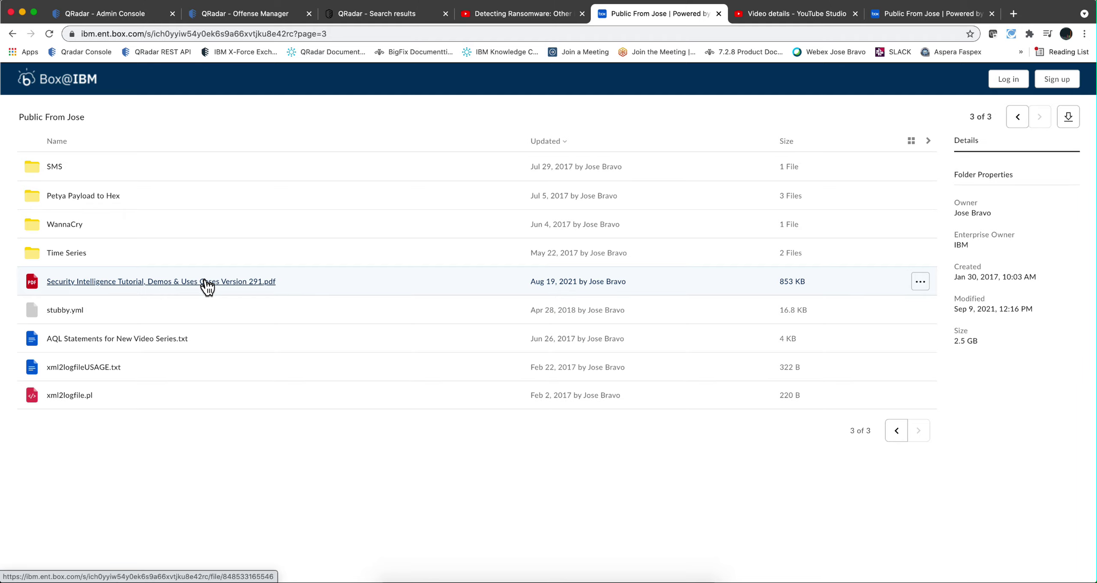
{"action": "left_click", "coordinate": [207, 286]}
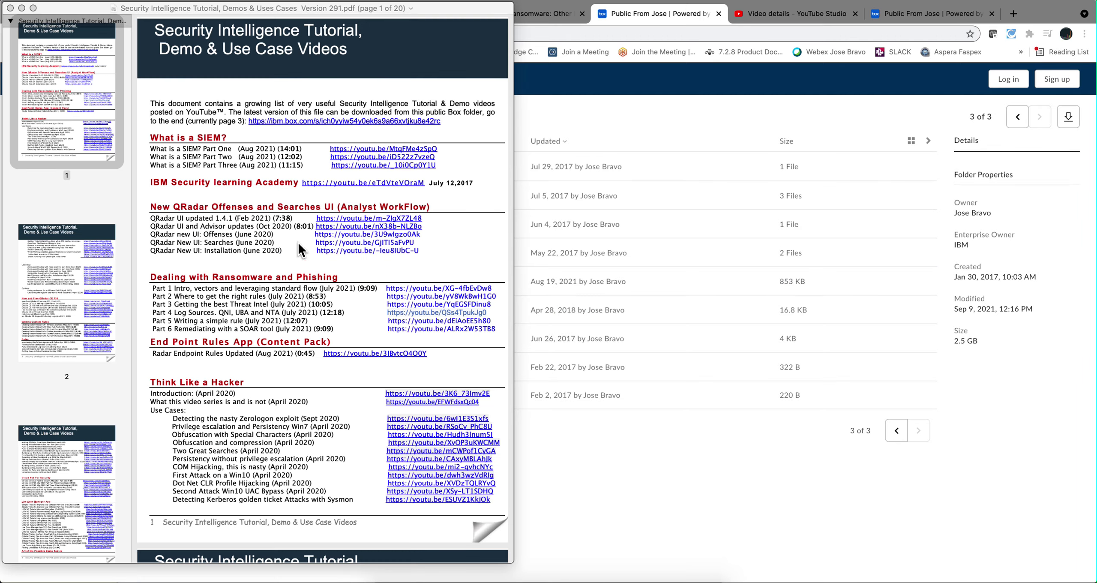
{"action": "scroll", "coordinate": [295, 183], "scroll_direction": "down", "scroll_amount": 10}
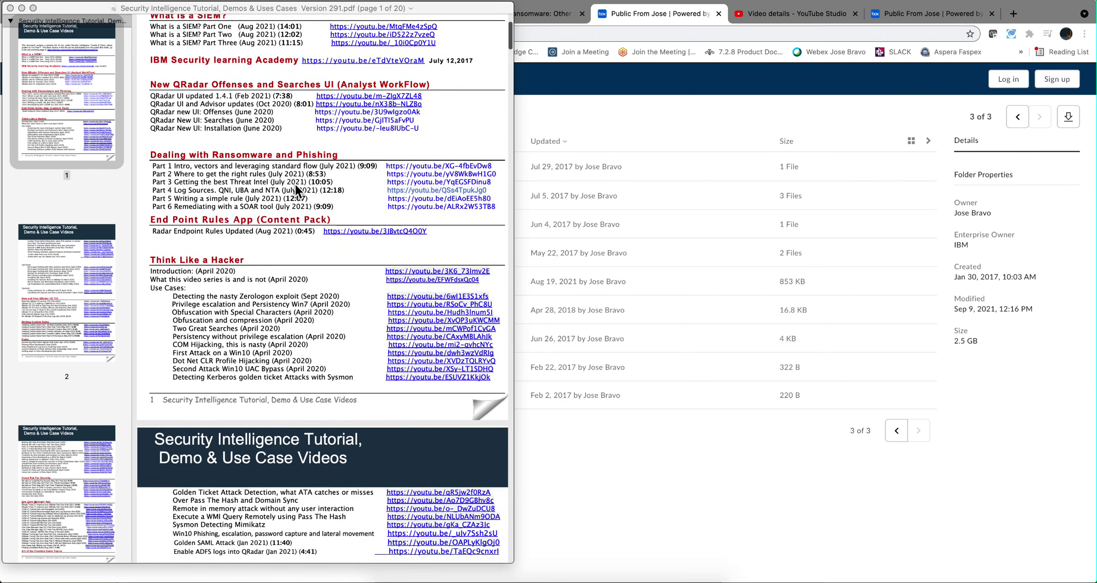
{"action": "scroll", "coordinate": [295, 183], "scroll_direction": "down", "scroll_amount": 10}
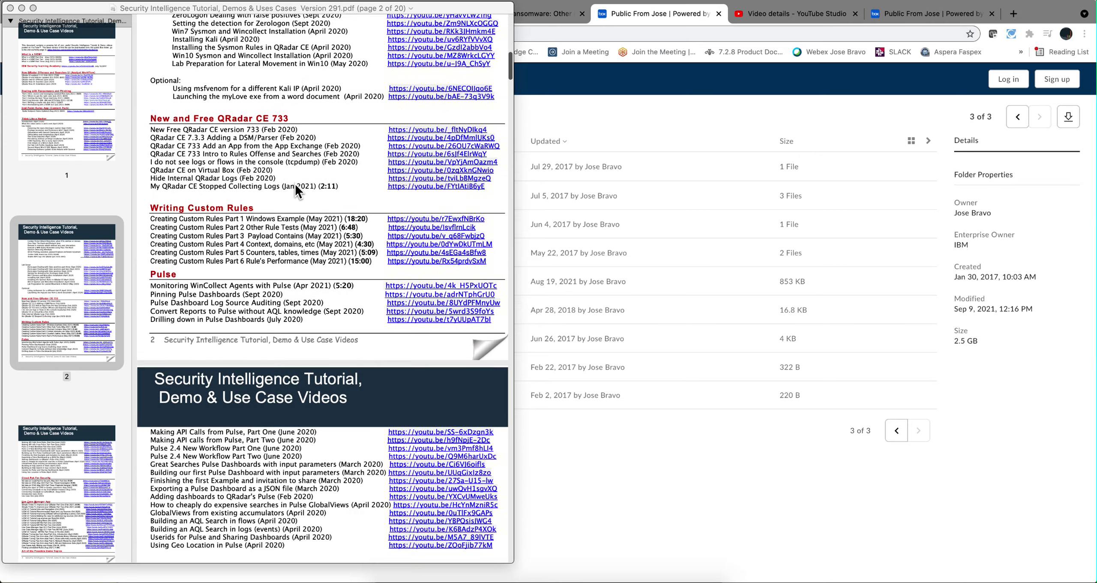
{"action": "scroll", "coordinate": [295, 183], "scroll_direction": "down", "scroll_amount": 7}
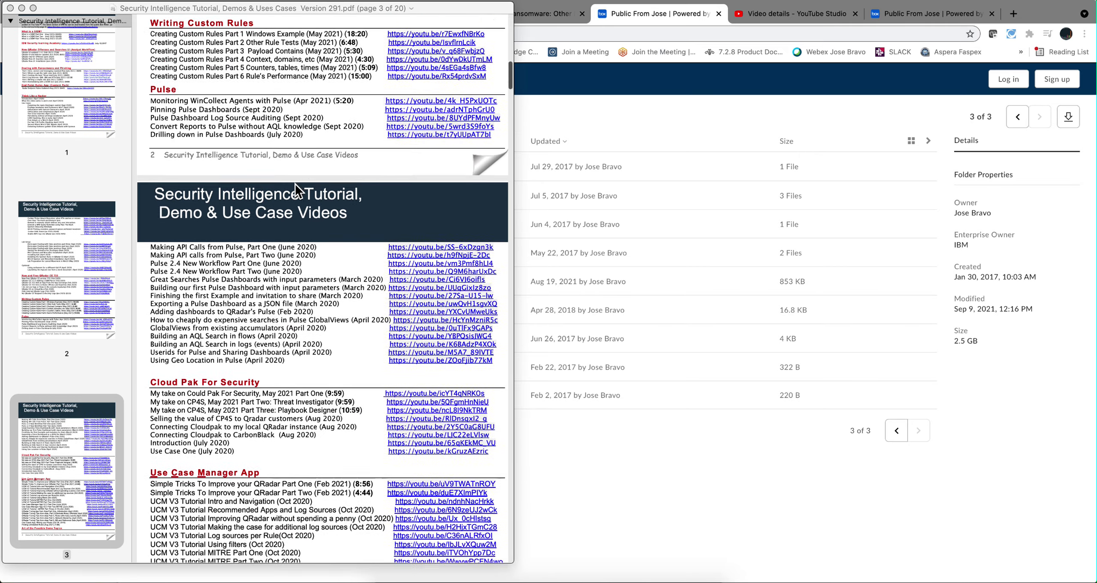
{"action": "scroll", "coordinate": [295, 183], "scroll_direction": "down", "scroll_amount": 4}
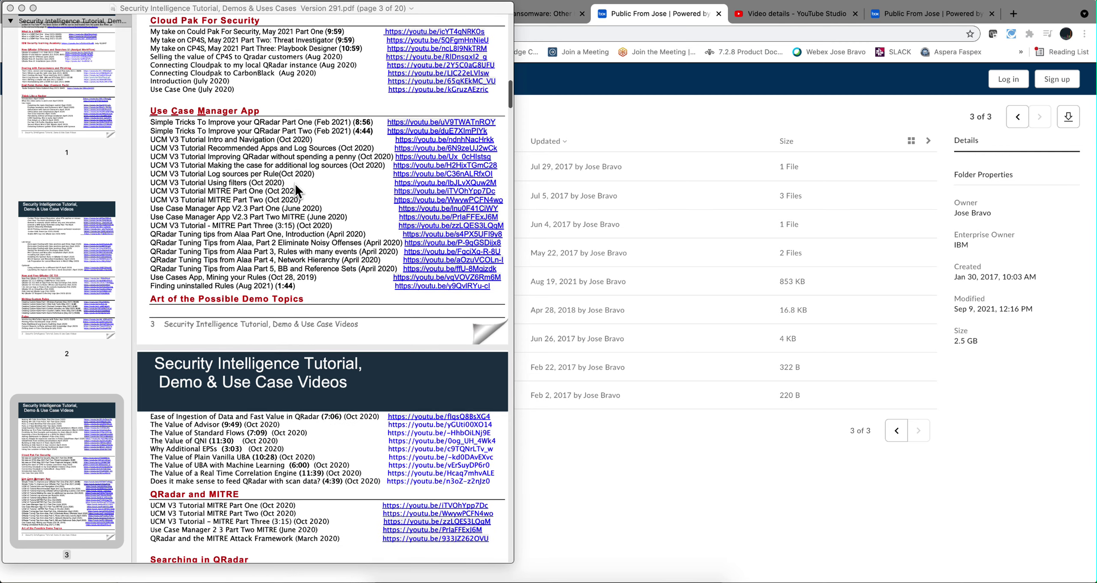
{"action": "scroll", "coordinate": [295, 183], "scroll_direction": "down", "scroll_amount": 3}
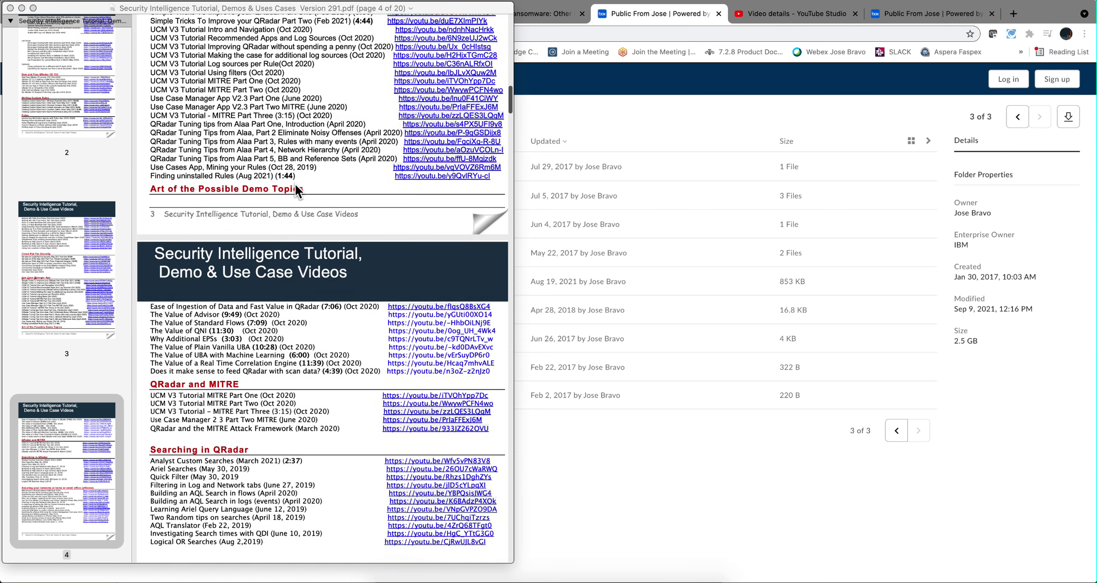
{"action": "right_click", "coordinate": [295, 183]}
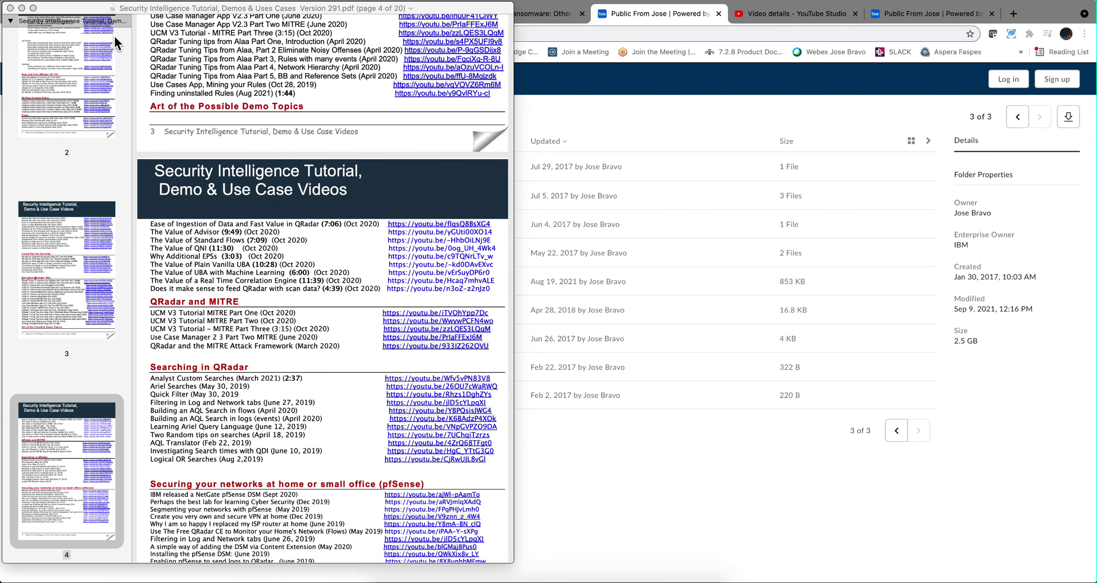
{"action": "left_click", "coordinate": [9, 8]}
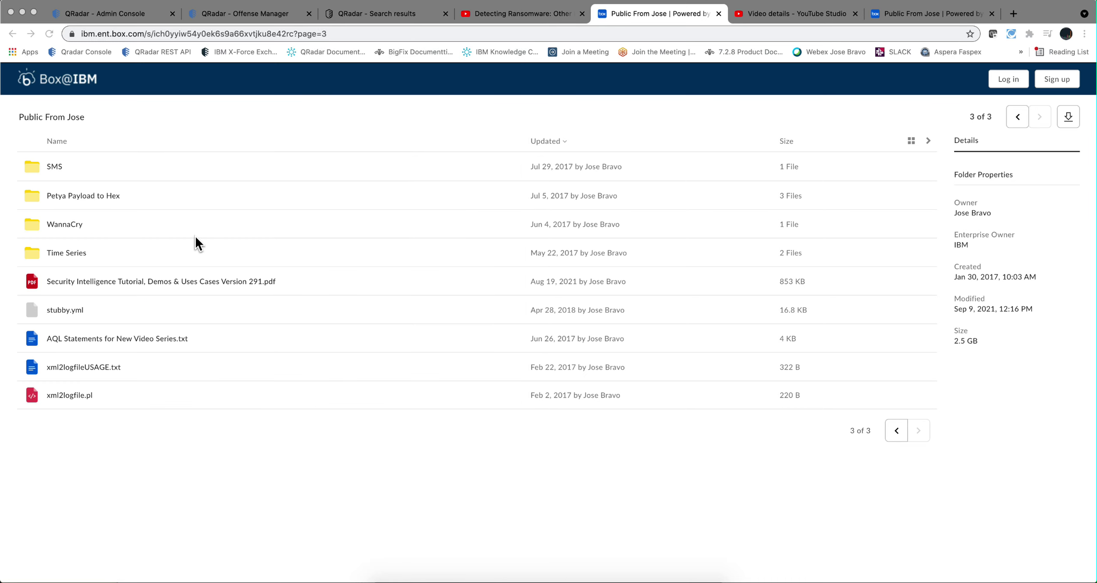
Step: Return to page 1 of the shared folders and open the Impossible Travel From Dylan folder
{"action": "right_click", "coordinate": [195, 202]}
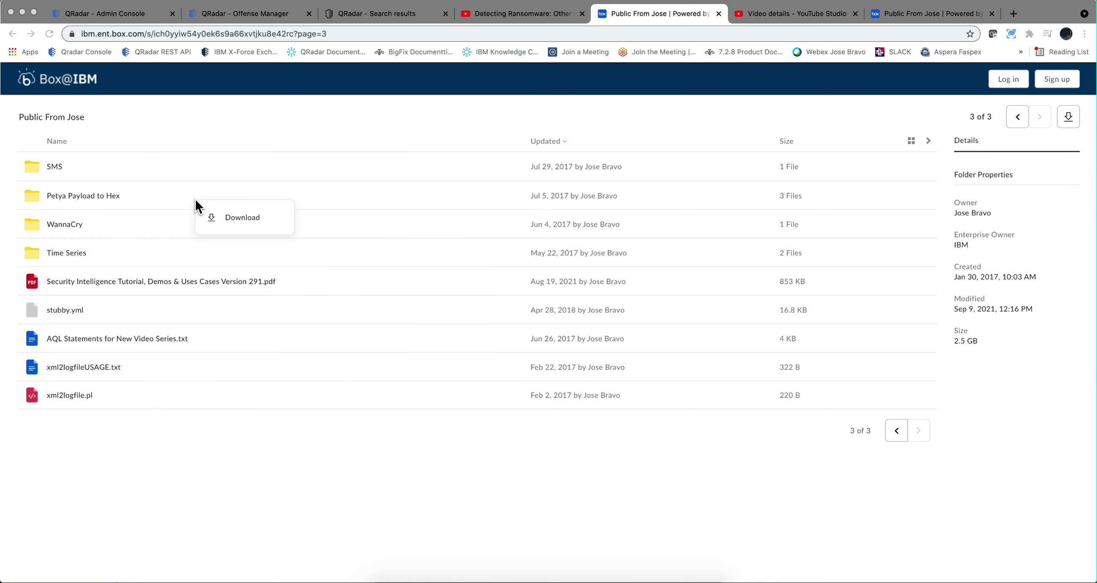
{"action": "left_click", "coordinate": [896, 432]}
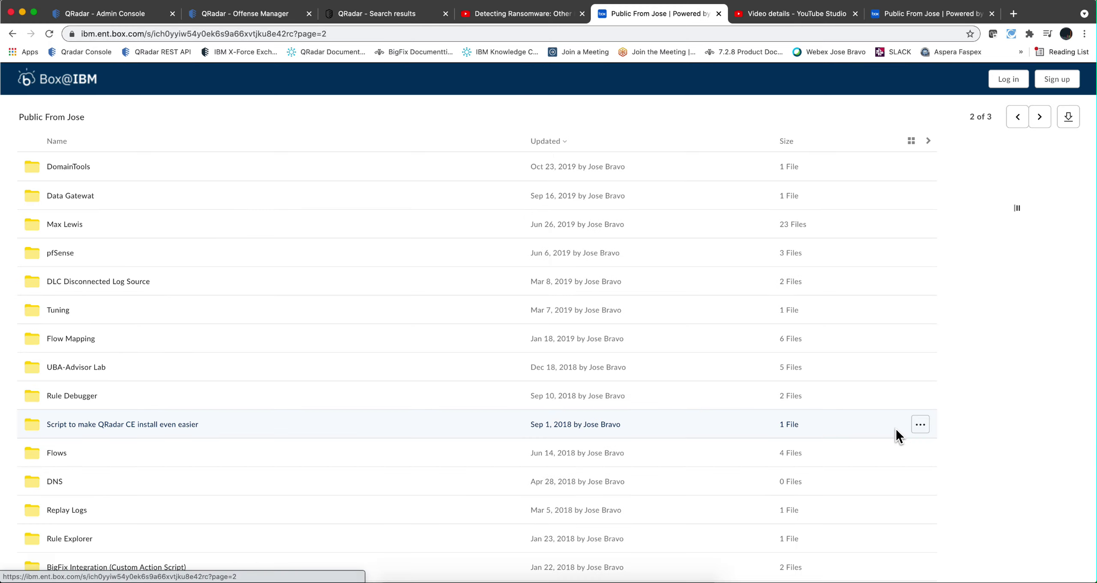
{"action": "left_click", "coordinate": [898, 433]}
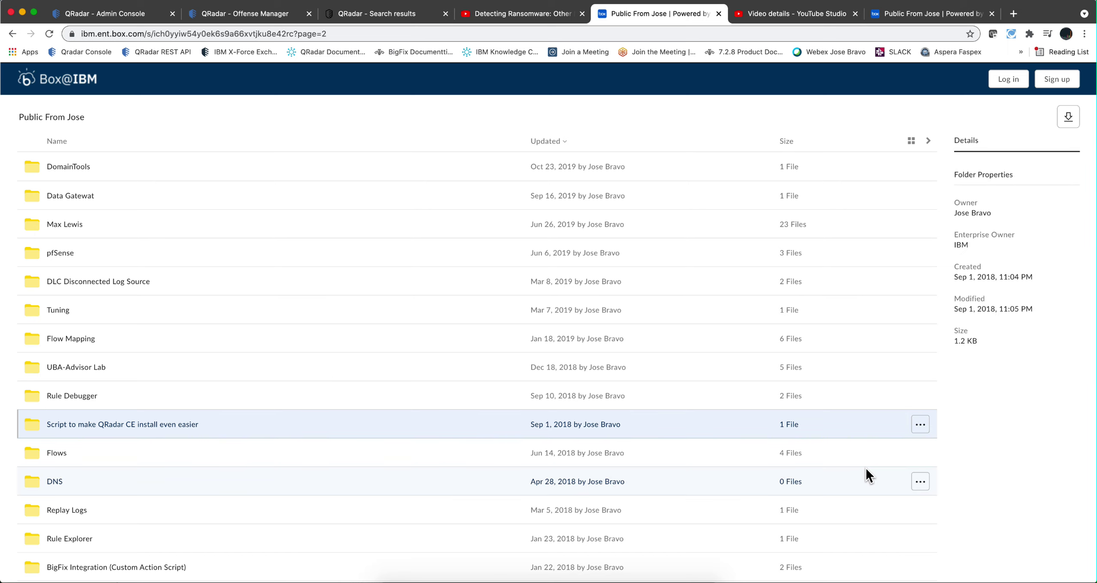
{"action": "scroll", "coordinate": [866, 473], "scroll_direction": "down", "scroll_amount": 5}
{"action": "left_click", "coordinate": [897, 500]}
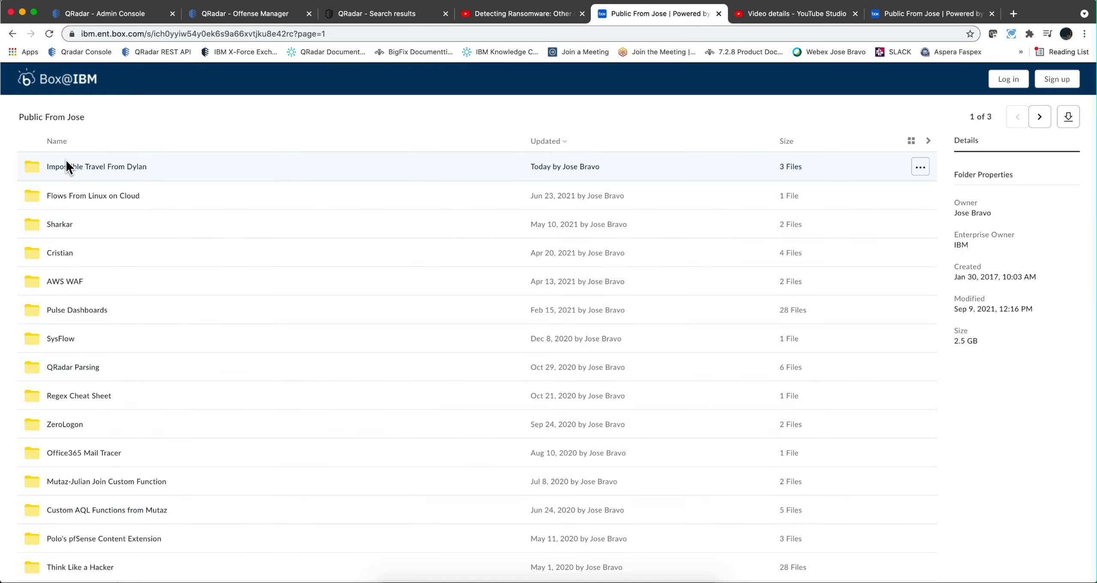
{"action": "left_click", "coordinate": [65, 167]}
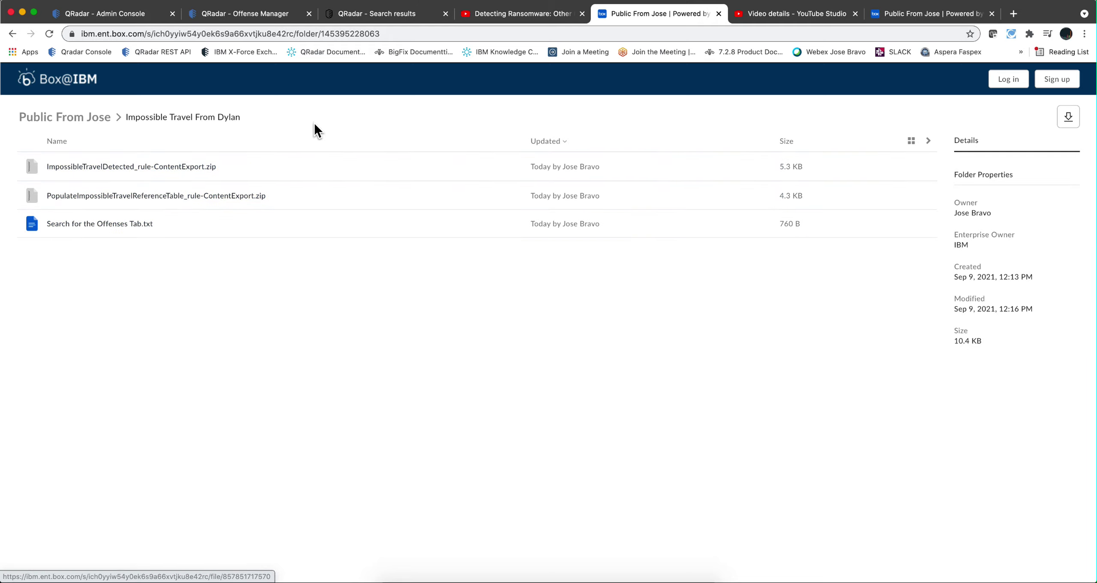
Step: In the QRadar Admin Console, check the Extensions Management window, then close it
{"action": "left_click", "coordinate": [140, 17]}
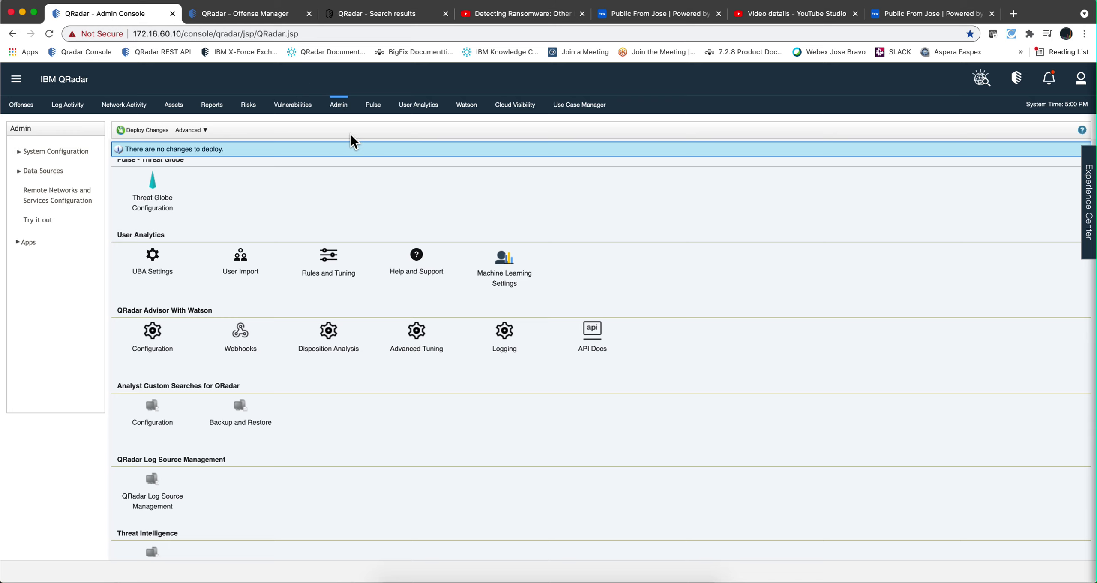
{"action": "scroll", "coordinate": [367, 214], "scroll_direction": "down", "scroll_amount": 15}
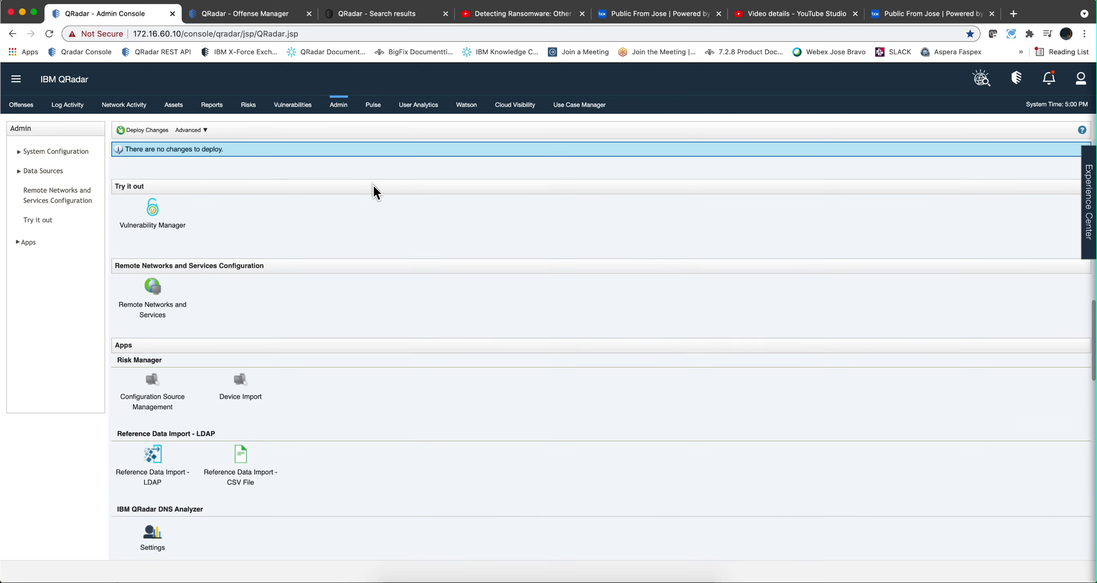
{"action": "scroll", "coordinate": [373, 185], "scroll_direction": "up", "scroll_amount": 15}
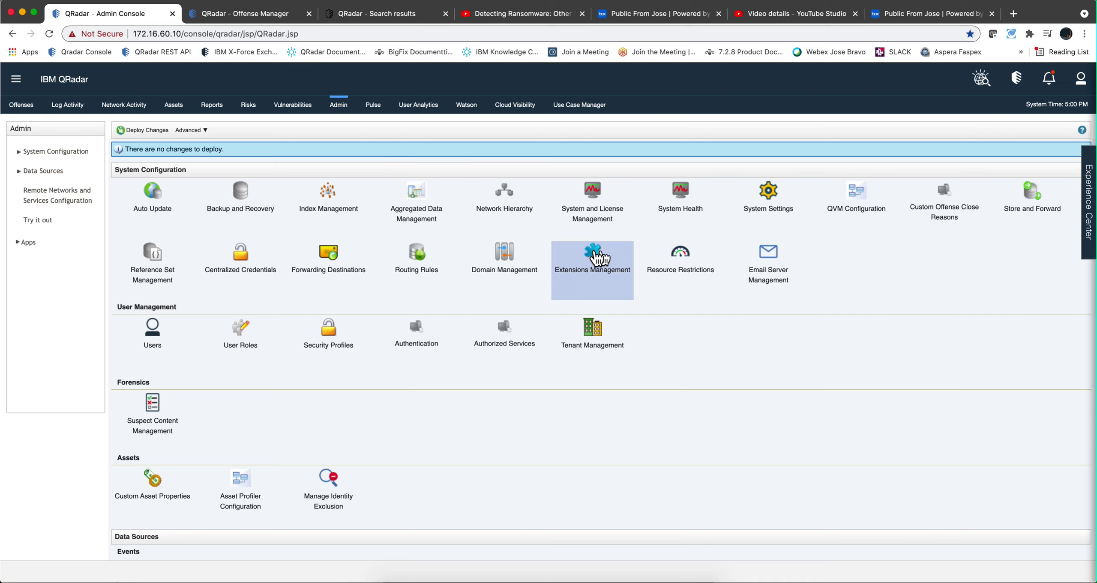
{"action": "left_click", "coordinate": [593, 254]}
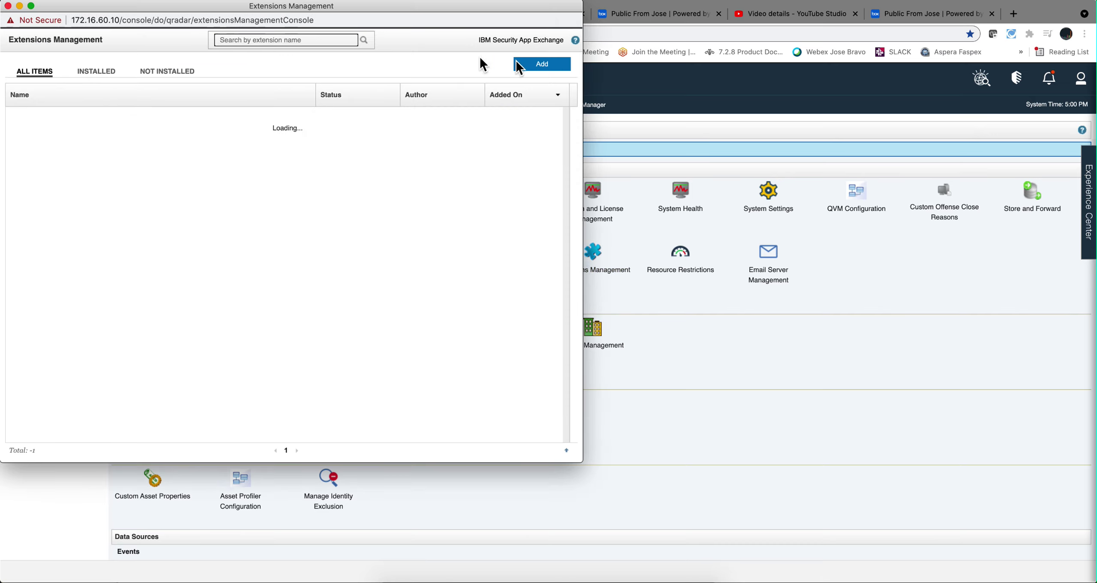
{"action": "left_click", "coordinate": [7, 6]}
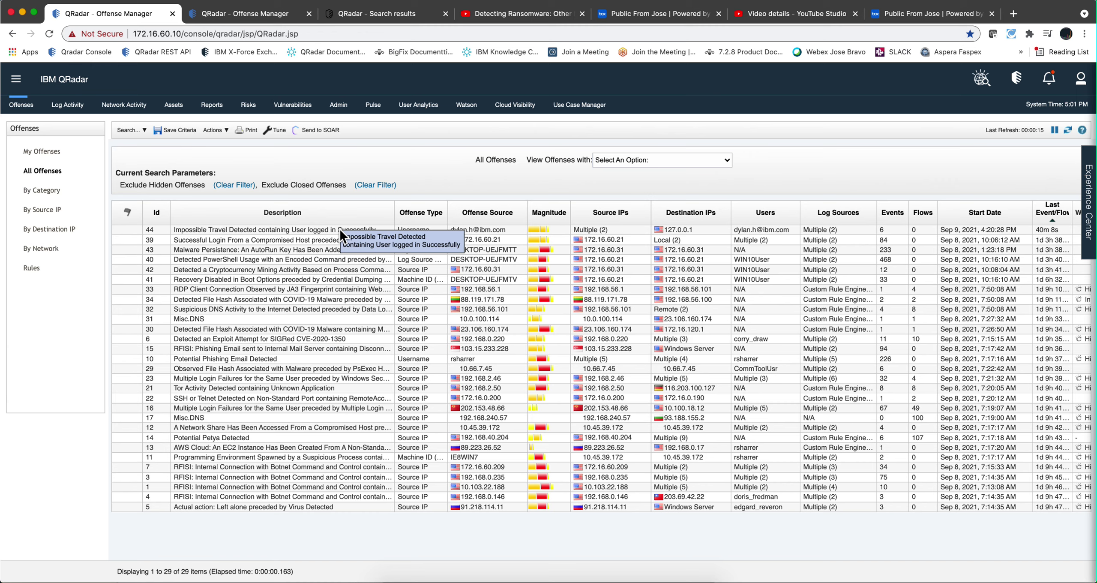
Step: List the offense rules and select Populate Impossible Travel Reference Table to show its text
{"action": "left_click", "coordinate": [35, 269]}
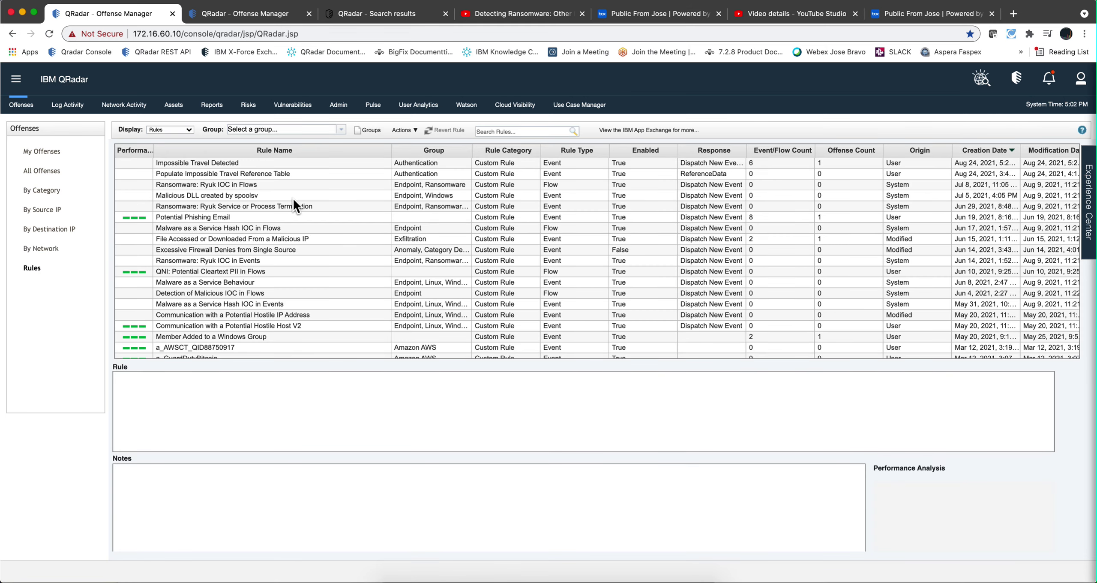
{"action": "left_click", "coordinate": [185, 174]}
Step: Open Populate Impossible Travel Reference Table in the Rule Wizard and review its tests
{"action": "double_click", "coordinate": [185, 174]}
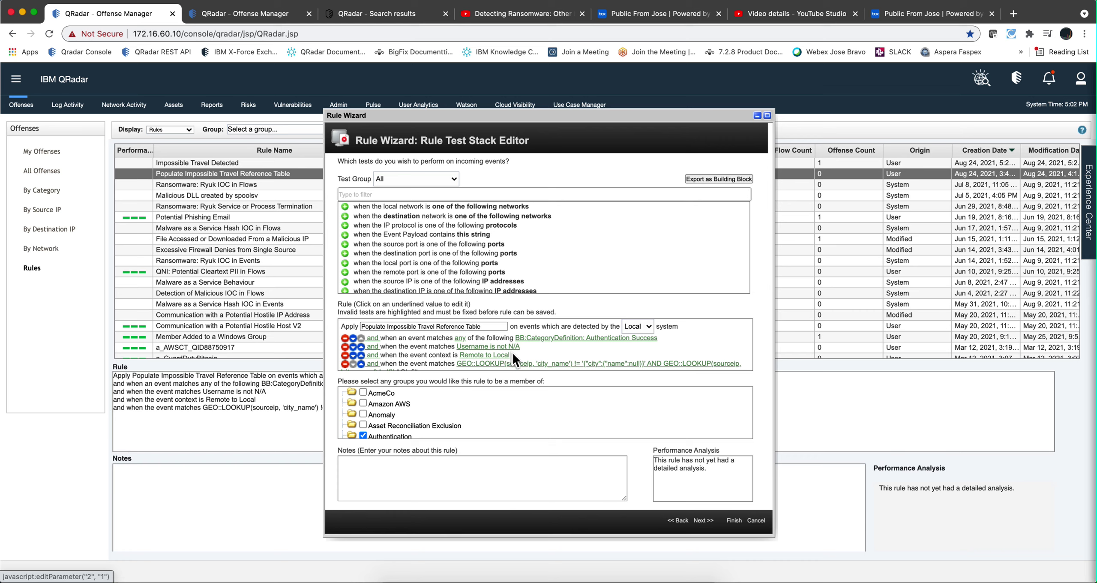
{"action": "scroll", "coordinate": [528, 352], "scroll_direction": "down", "scroll_amount": 1}
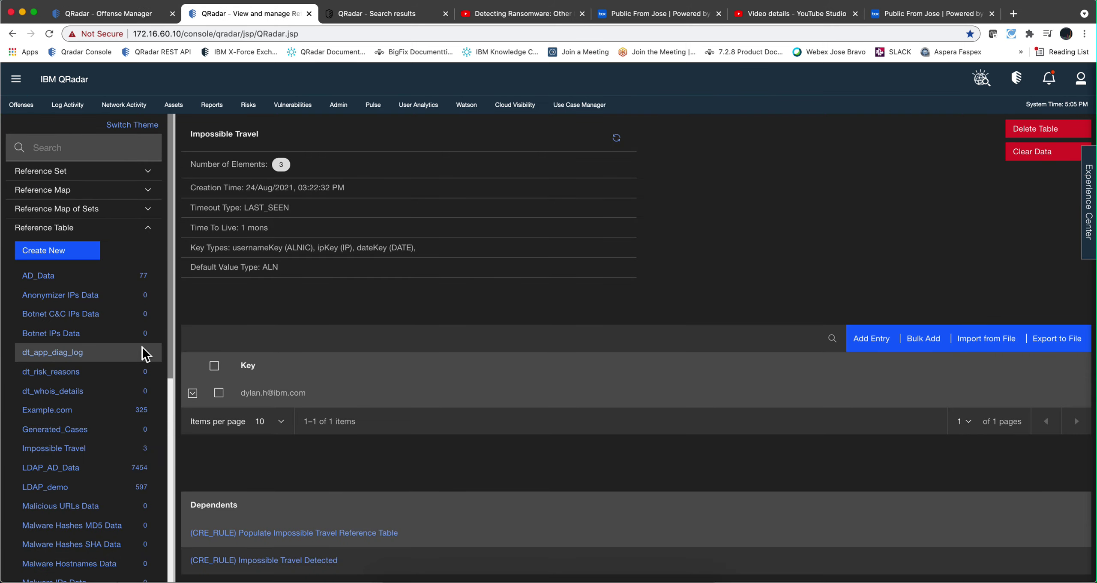
{"action": "left_click", "coordinate": [18, 81]}
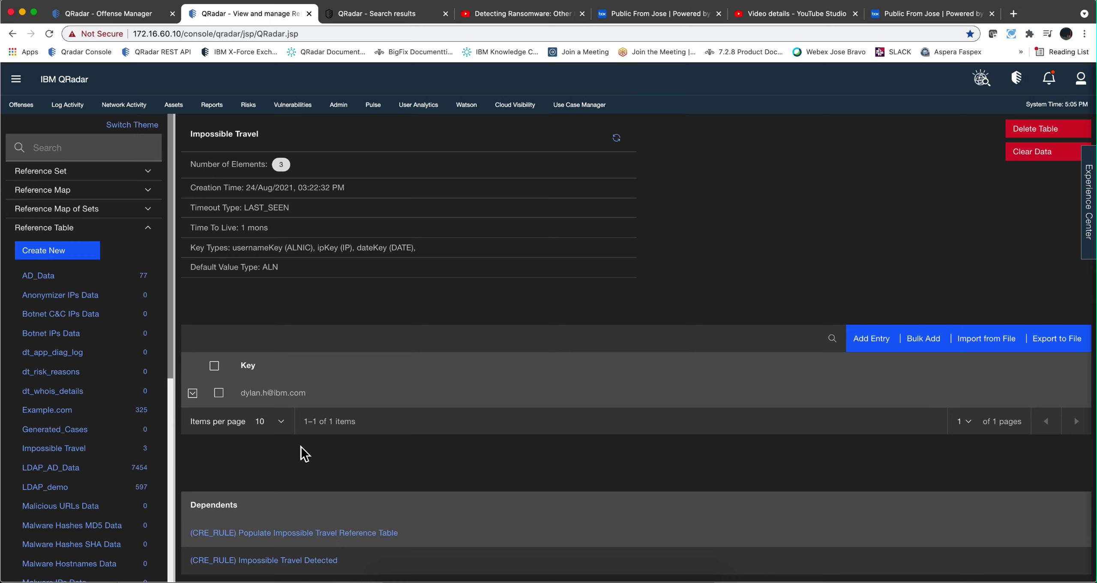
Step: Discard the open Rule Wizard and select the Impossible Travel Detected rule
{"action": "key", "text": "ctrl+shift+Tab"}
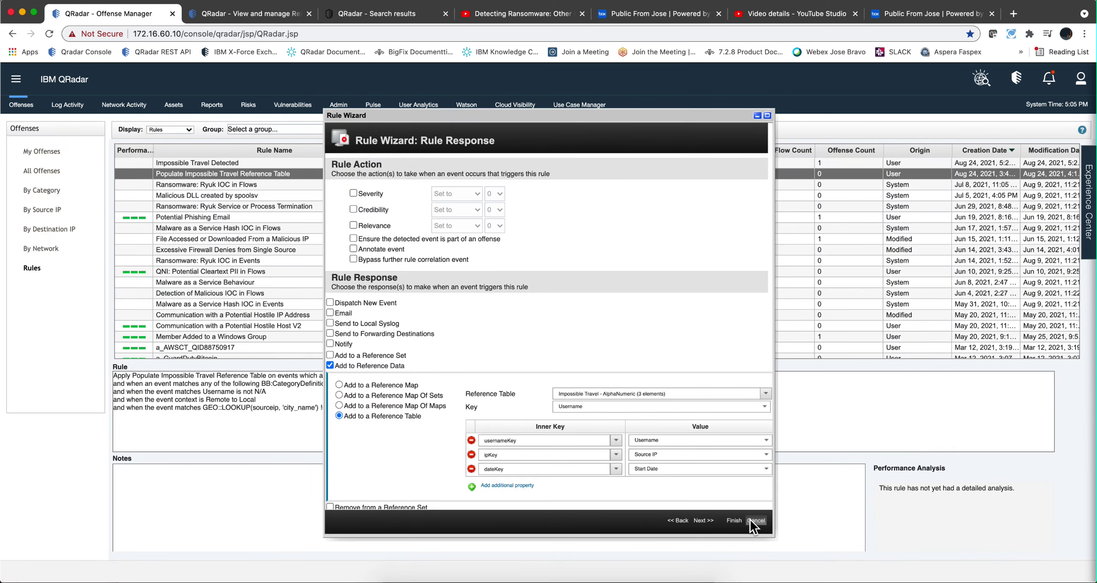
{"action": "left_click", "coordinate": [750, 519]}
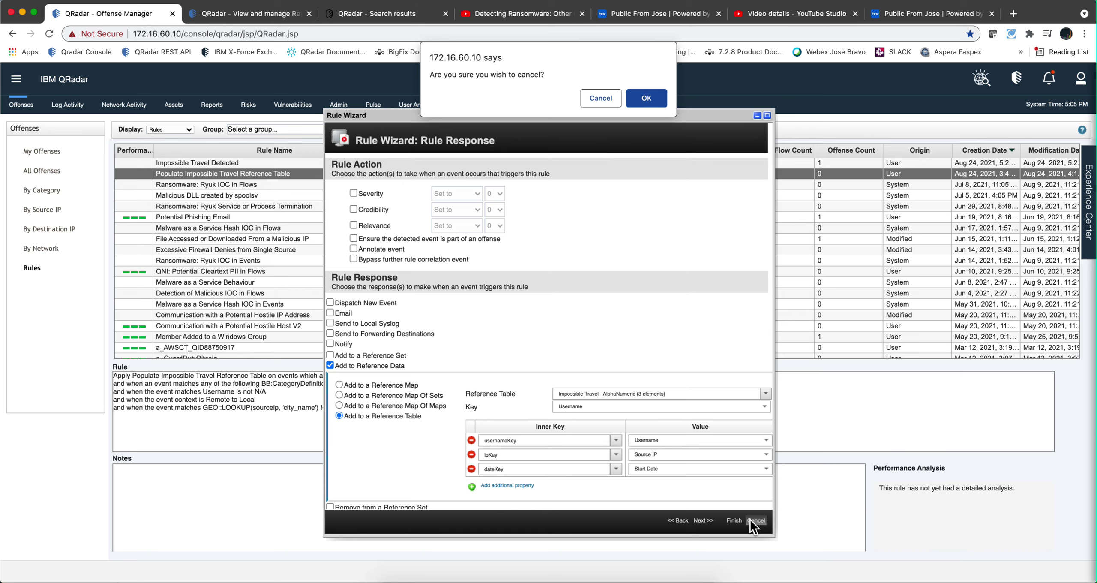
{"action": "left_click", "coordinate": [645, 98]}
{"action": "left_click", "coordinate": [241, 162]}
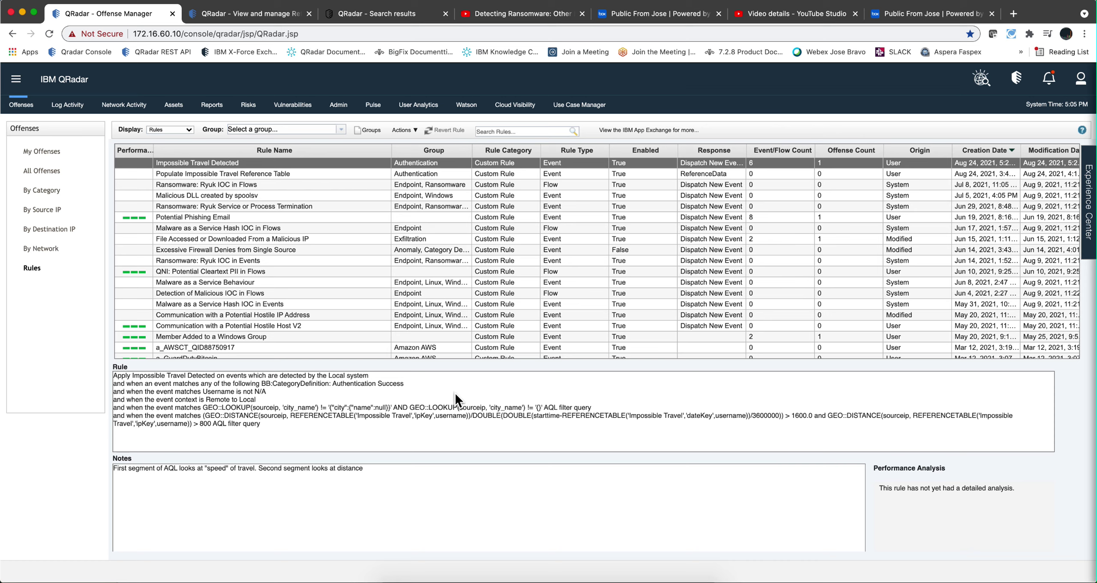
Step: Open Impossible Travel Detected in the Rule Wizard and review its speed and distance tests
{"action": "double_click", "coordinate": [296, 163]}
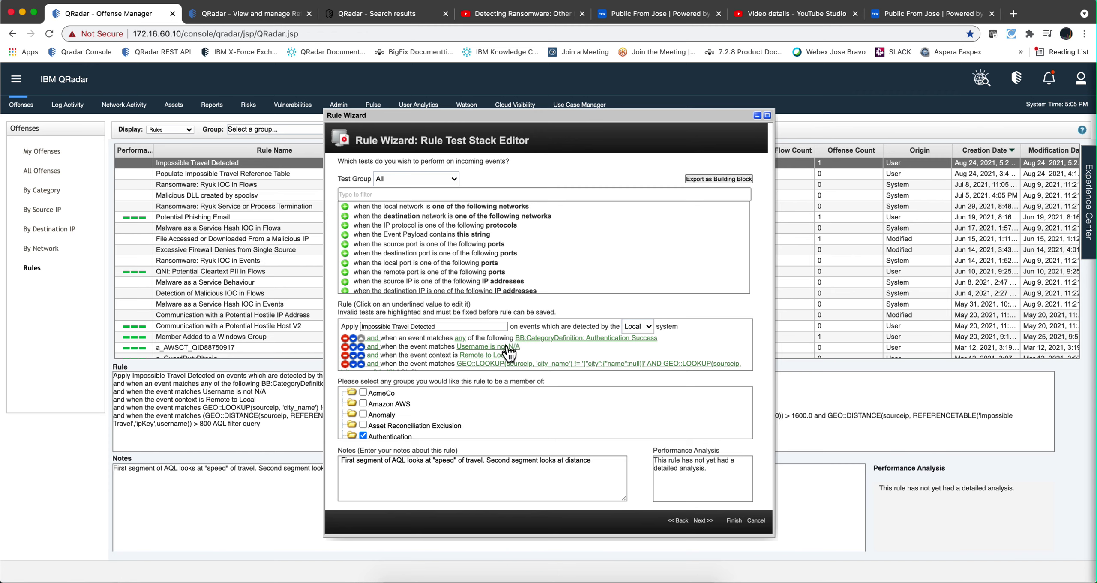
{"action": "scroll", "coordinate": [530, 348], "scroll_direction": "down", "scroll_amount": 3}
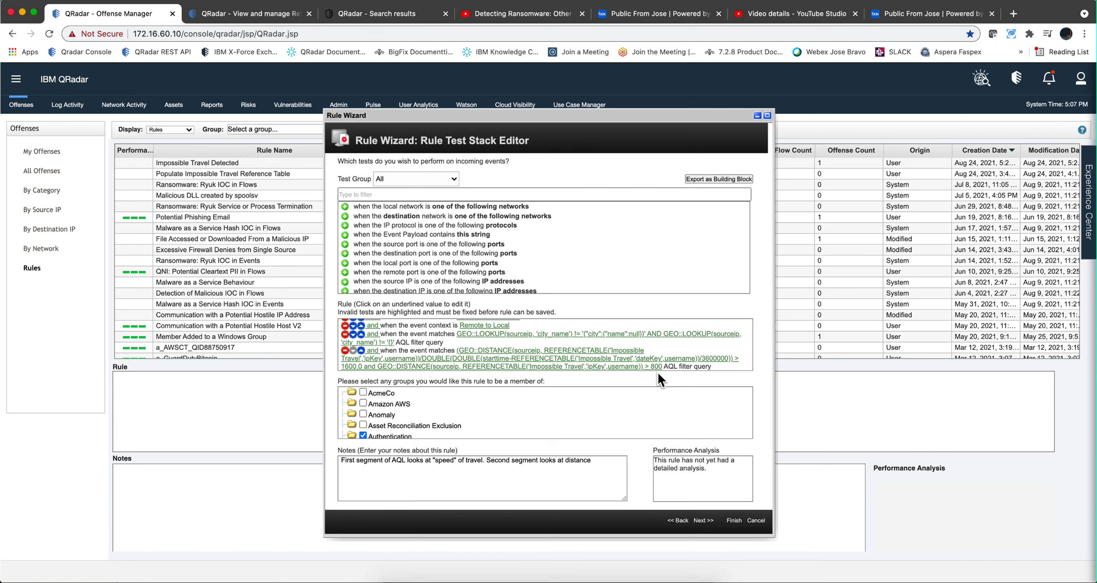
Step: Go to the Rule Response page and review the responses down to the Response Limiter
{"action": "left_click", "coordinate": [703, 520]}
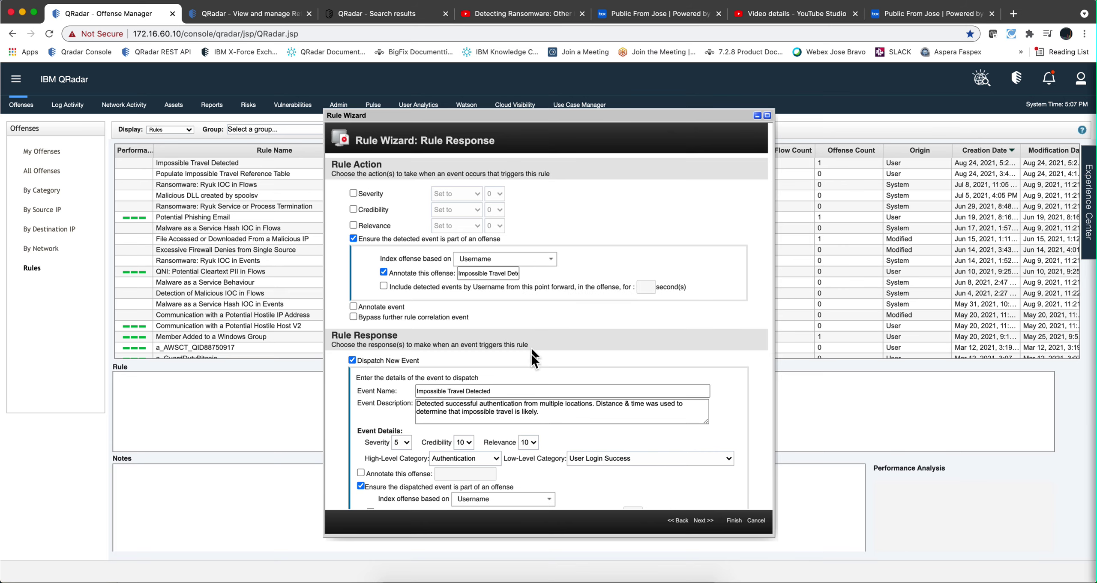
{"action": "scroll", "coordinate": [521, 401], "scroll_direction": "down", "scroll_amount": 5}
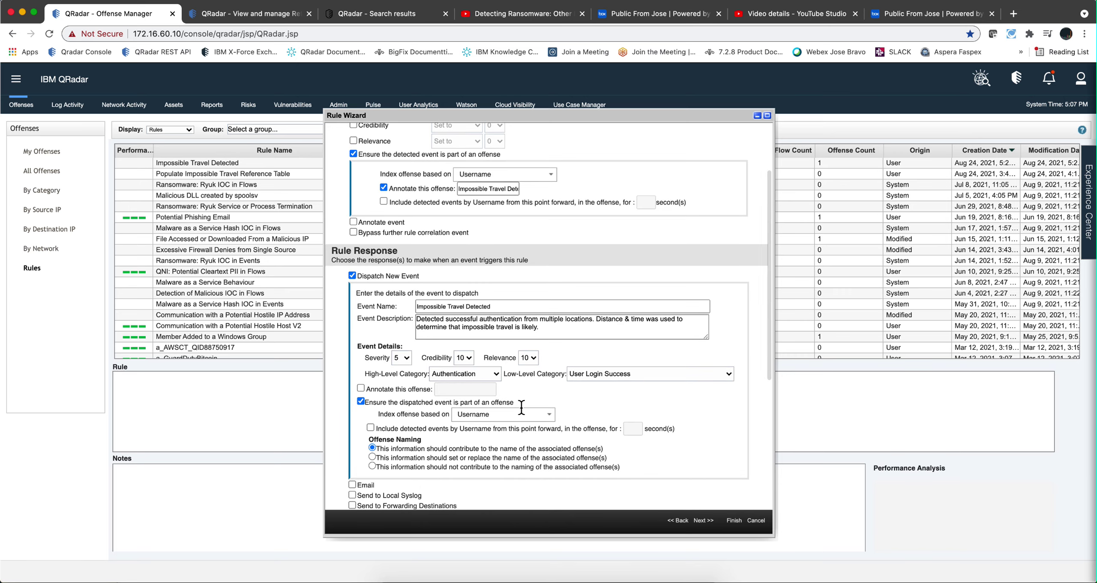
{"action": "scroll", "coordinate": [521, 407], "scroll_direction": "down", "scroll_amount": 2}
{"action": "scroll", "coordinate": [520, 406], "scroll_direction": "down", "scroll_amount": 5}
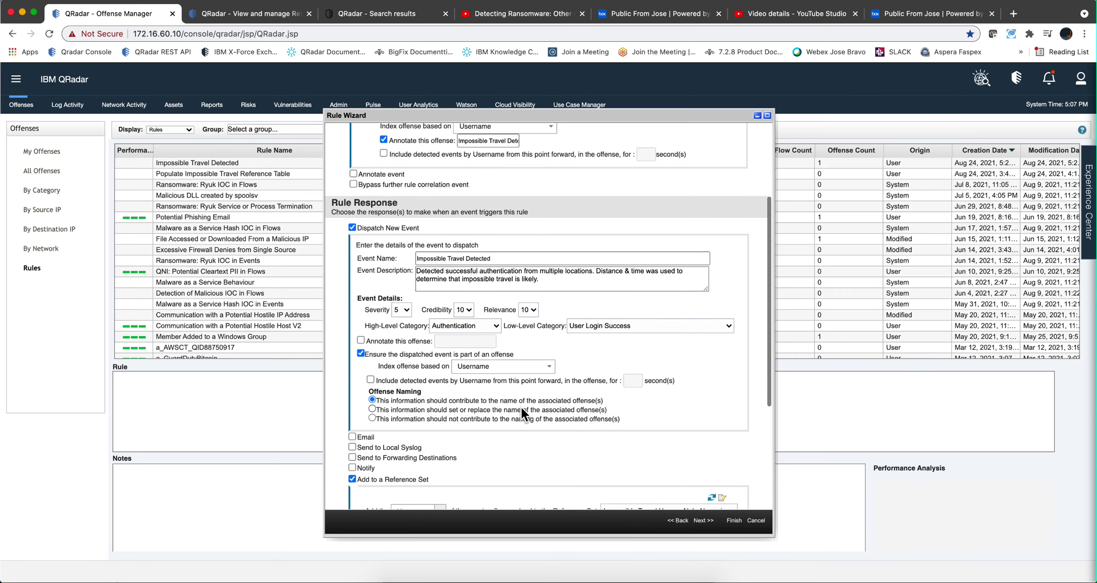
{"action": "scroll", "coordinate": [521, 406], "scroll_direction": "down", "scroll_amount": 2}
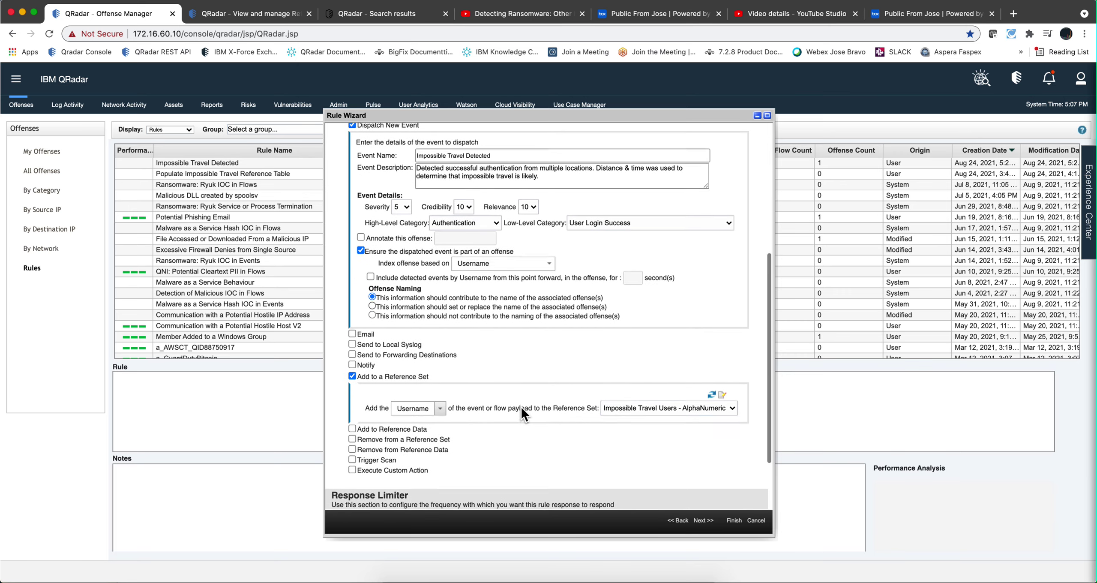
{"action": "scroll", "coordinate": [521, 406], "scroll_direction": "down", "scroll_amount": 3}
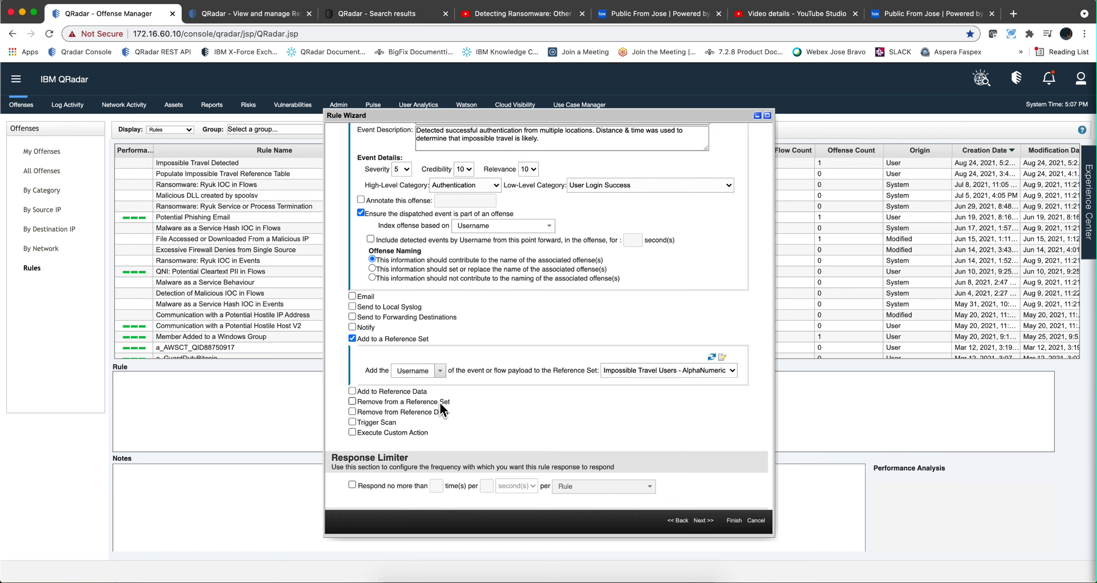
Step: Return to the Rule Test Stack Editor and review the rule's test conditions again
{"action": "left_click", "coordinate": [680, 518]}
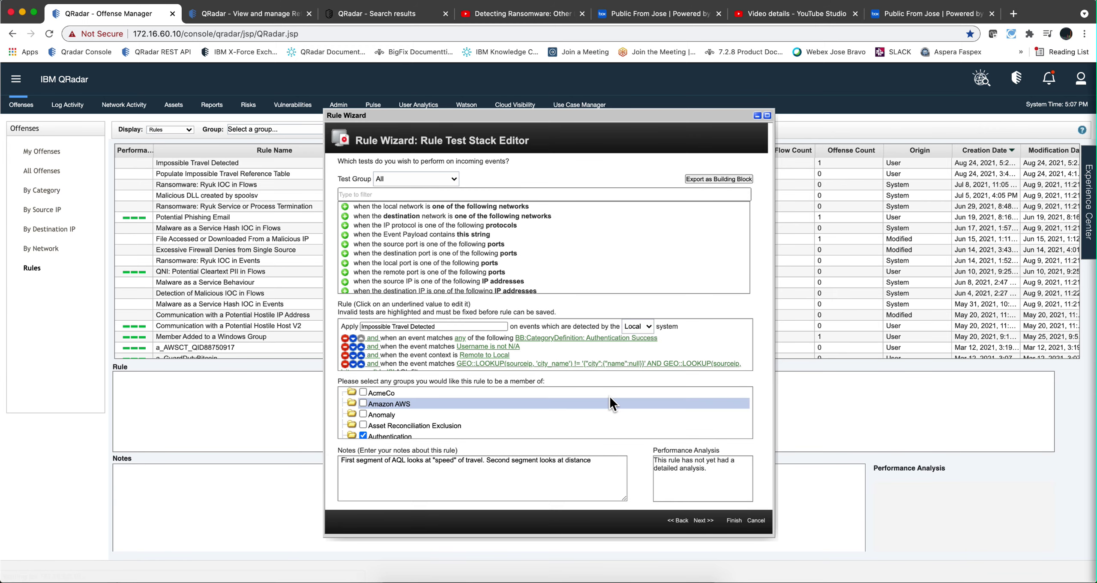
{"action": "scroll", "coordinate": [578, 342], "scroll_direction": "down", "scroll_amount": 3}
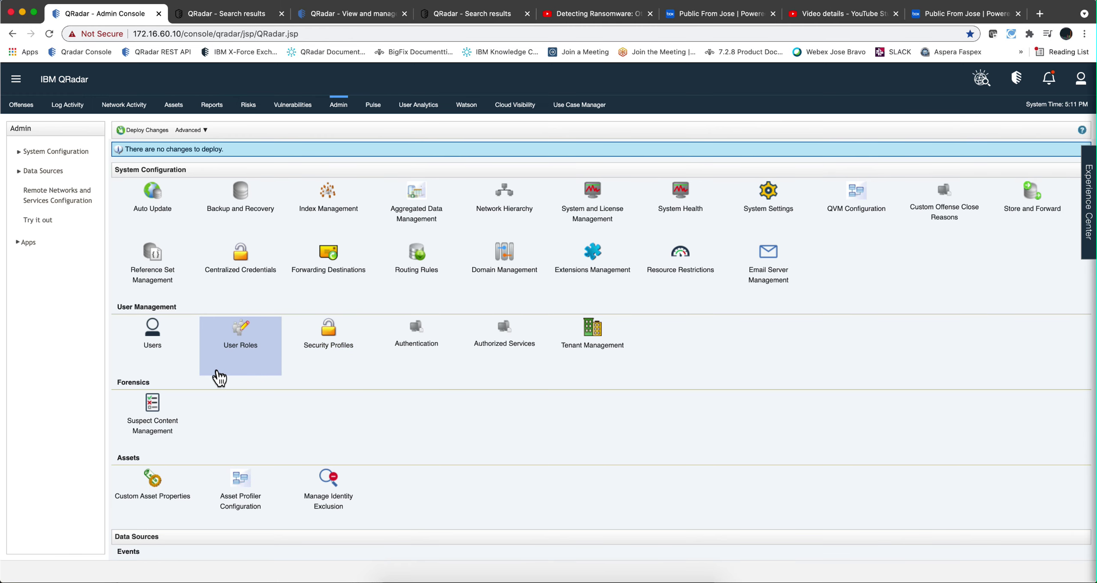
Step: Scroll the Admin page down to the Analyst Custom Searches for QRadar section
{"action": "scroll", "coordinate": [214, 381], "scroll_direction": "down", "scroll_amount": 10}
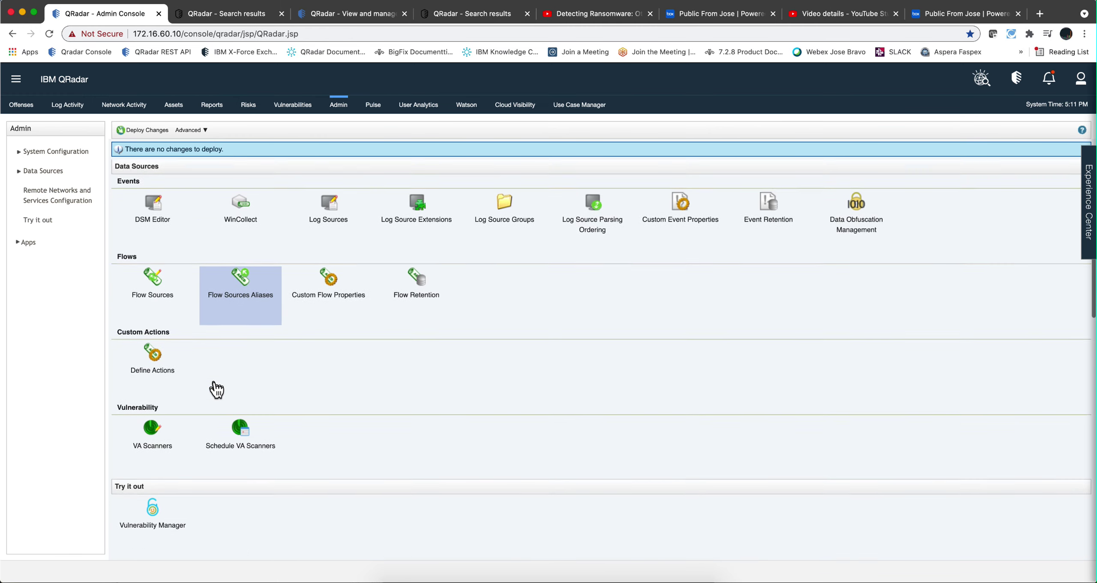
{"action": "scroll", "coordinate": [215, 380], "scroll_direction": "down", "scroll_amount": 5}
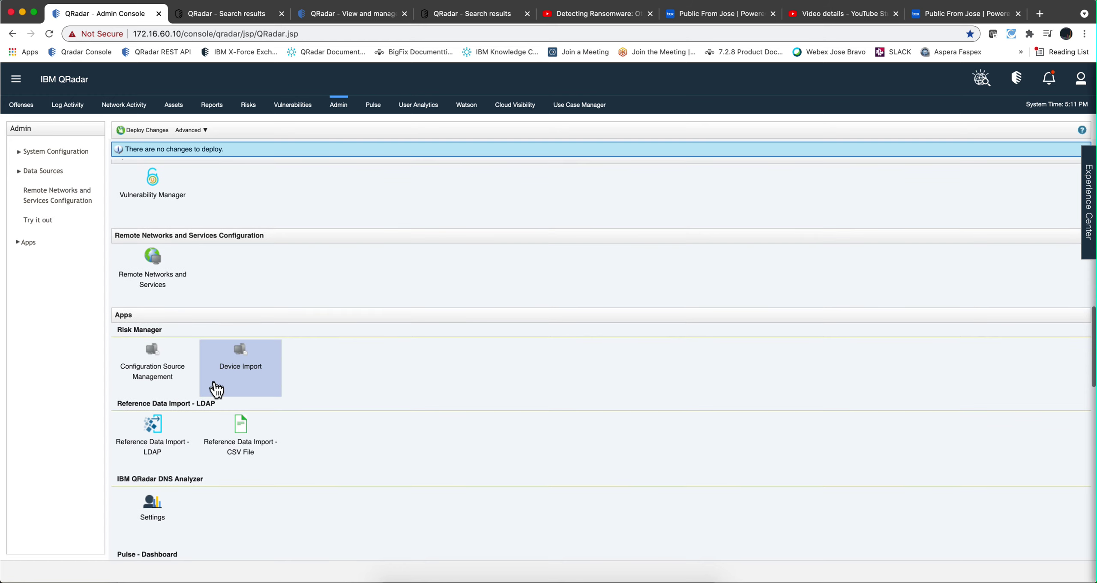
{"action": "scroll", "coordinate": [217, 387], "scroll_direction": "down", "scroll_amount": 7}
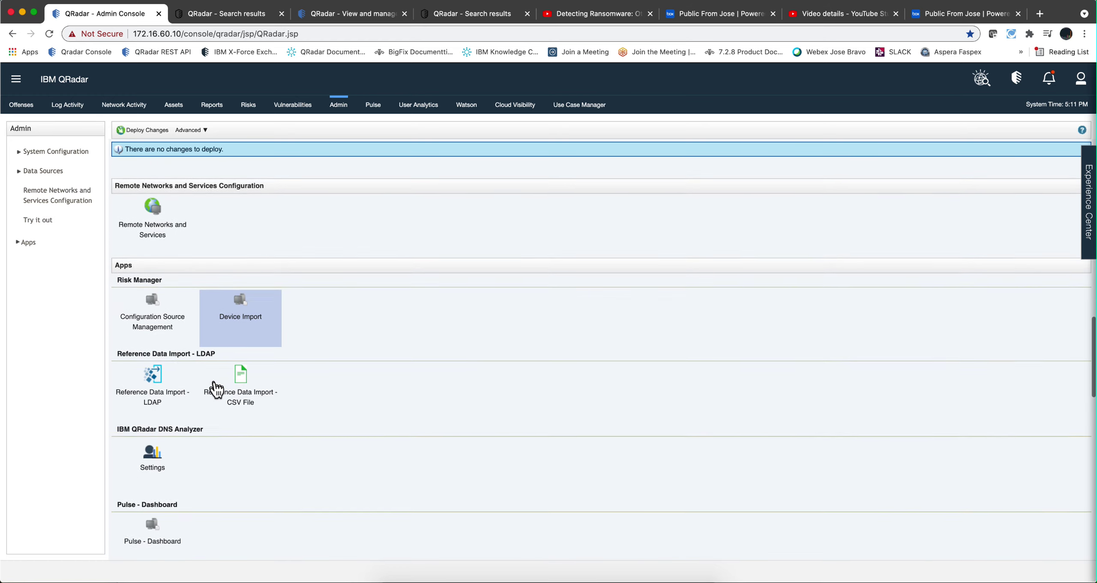
{"action": "scroll", "coordinate": [214, 381], "scroll_direction": "down", "scroll_amount": 3}
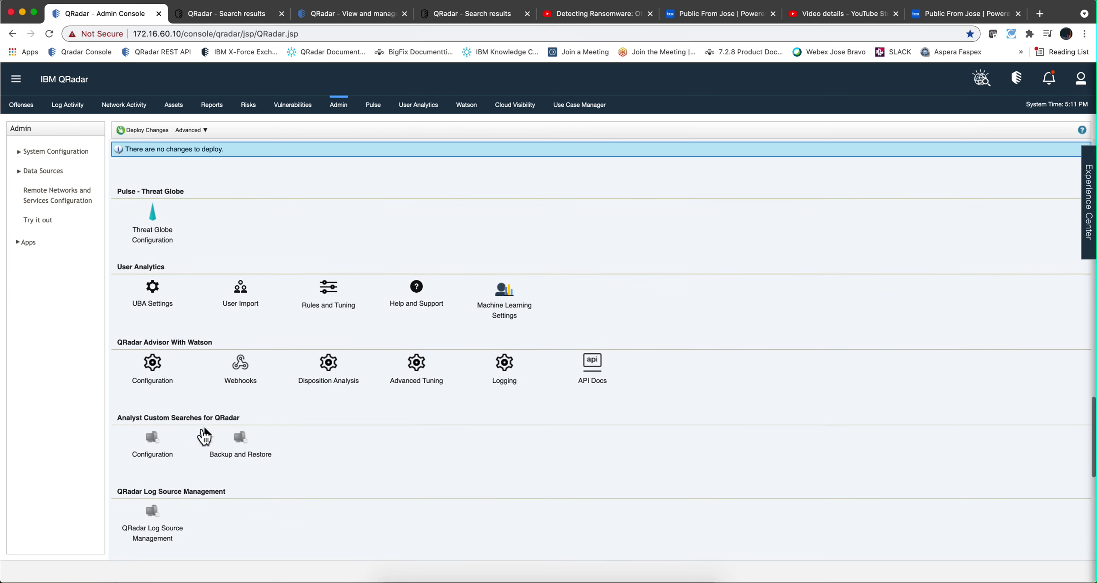
Step: Load the 'Impossible Travel' search definition (search number 5, offense type code 3) in Analyst Custom Searches configuration
{"action": "left_click", "coordinate": [152, 448]}
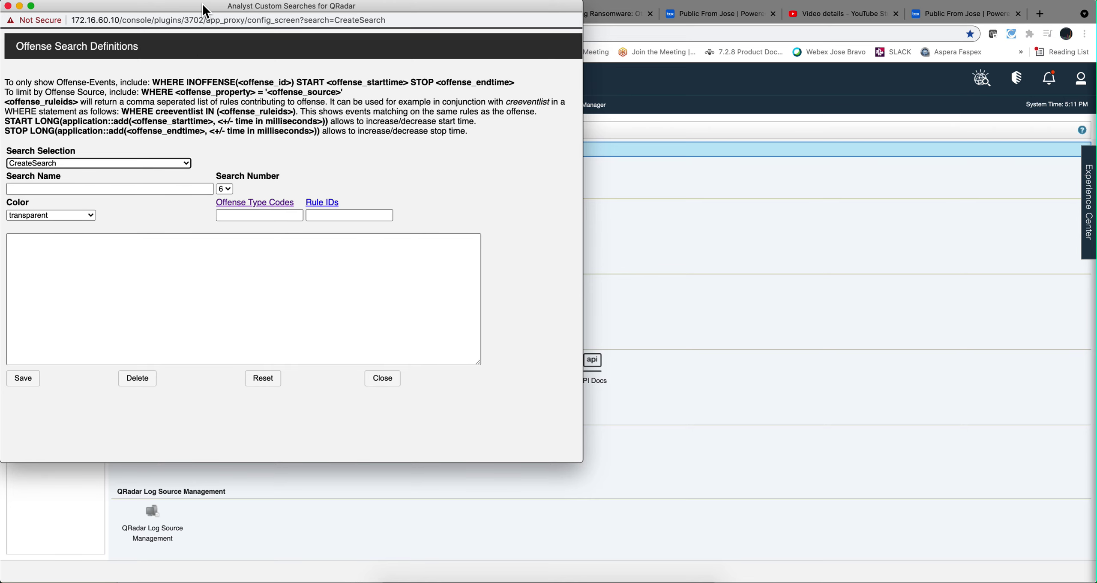
{"action": "left_click_drag", "start_coordinate": [204, 11], "coordinate": [330, 15]}
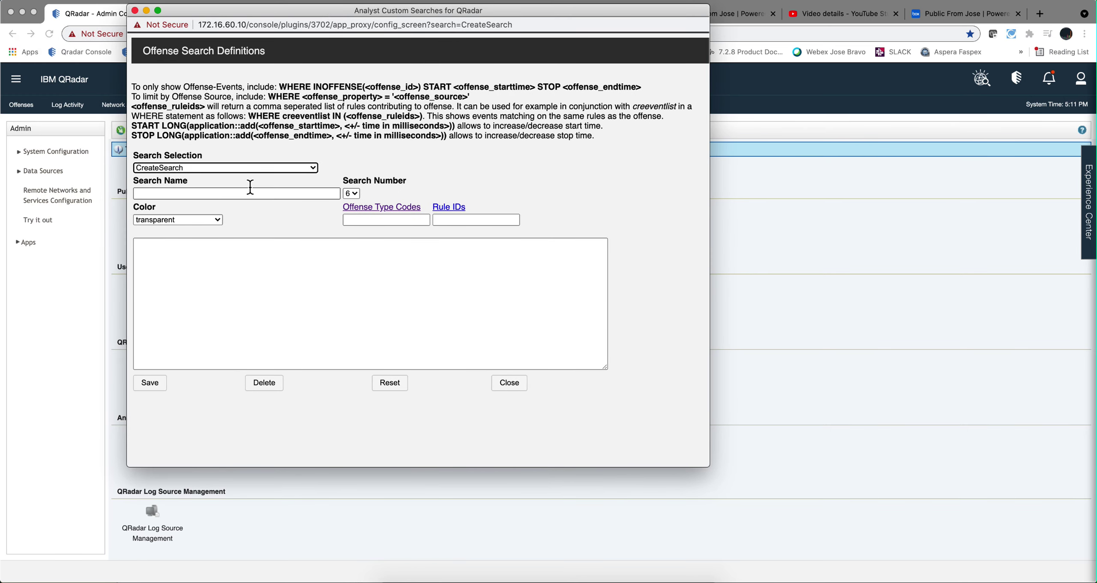
{"action": "left_click", "coordinate": [216, 194]}
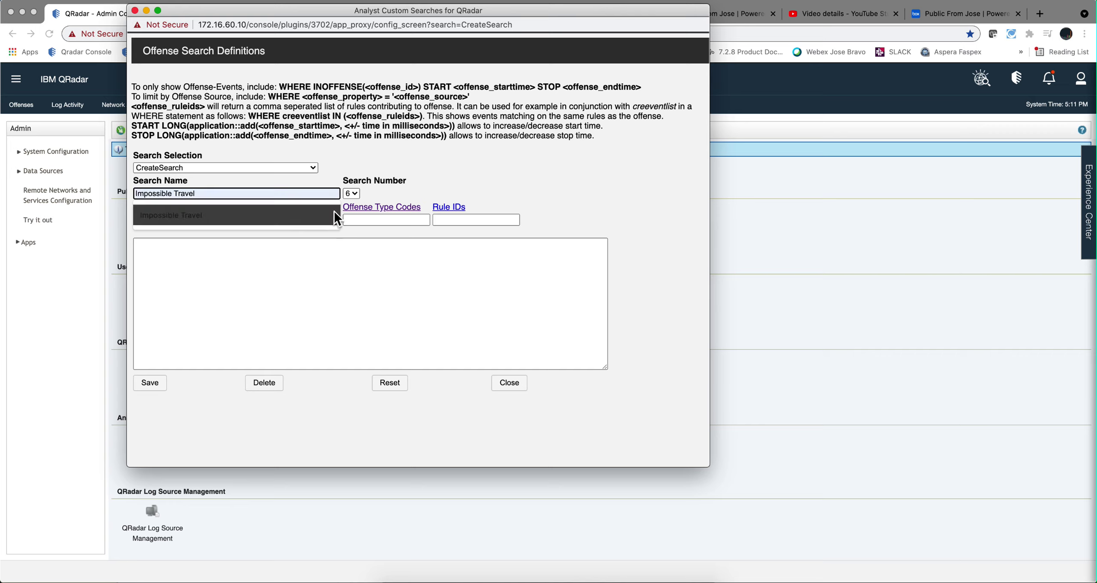
{"action": "left_click", "coordinate": [250, 215]}
{"action": "left_click", "coordinate": [286, 165]}
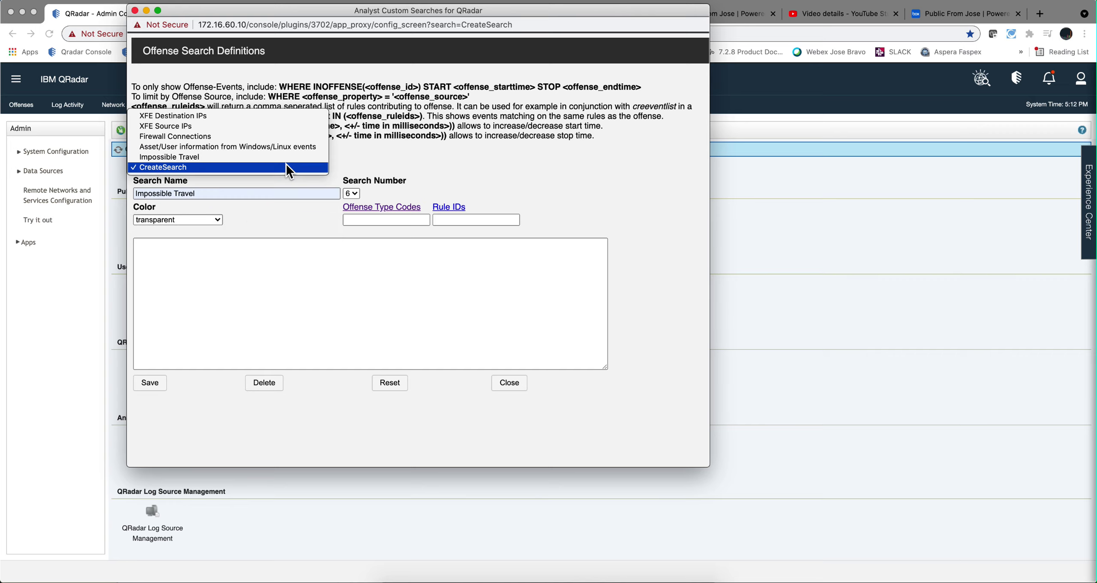
{"action": "left_click", "coordinate": [286, 166]}
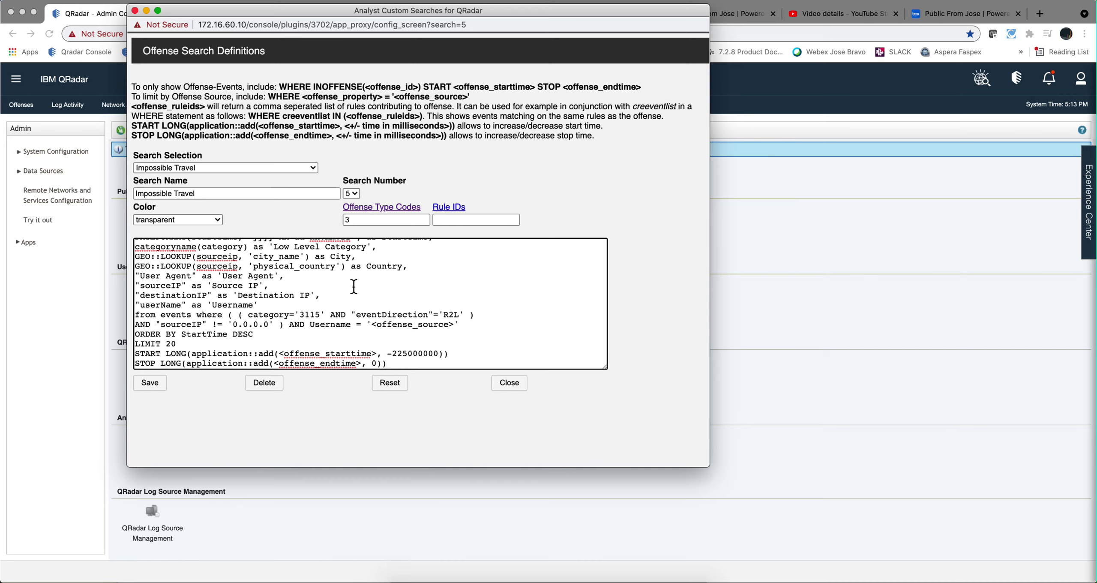
Step: Open the Offense Type Code Overview reference to confirm code 3 corresponds to Username
{"action": "left_click", "coordinate": [389, 213]}
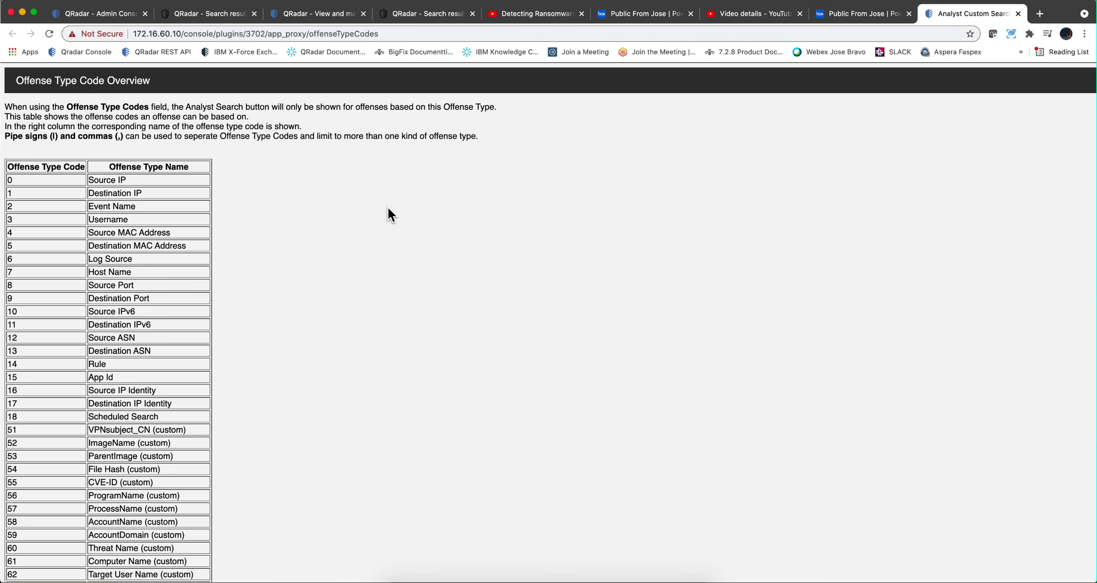